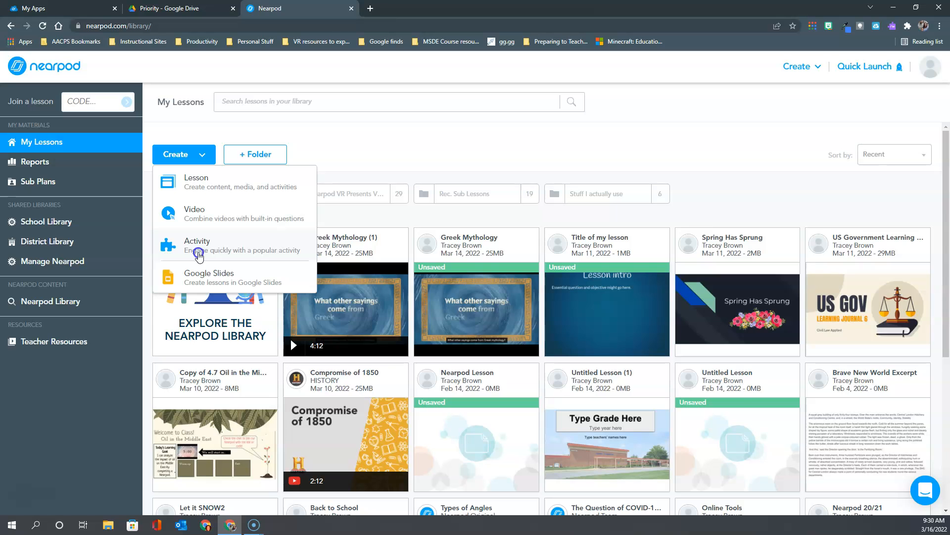
# - Start a new Time to Climb activity and hide the library of ready-made activities after browsing it
pyautogui.click(200, 255)
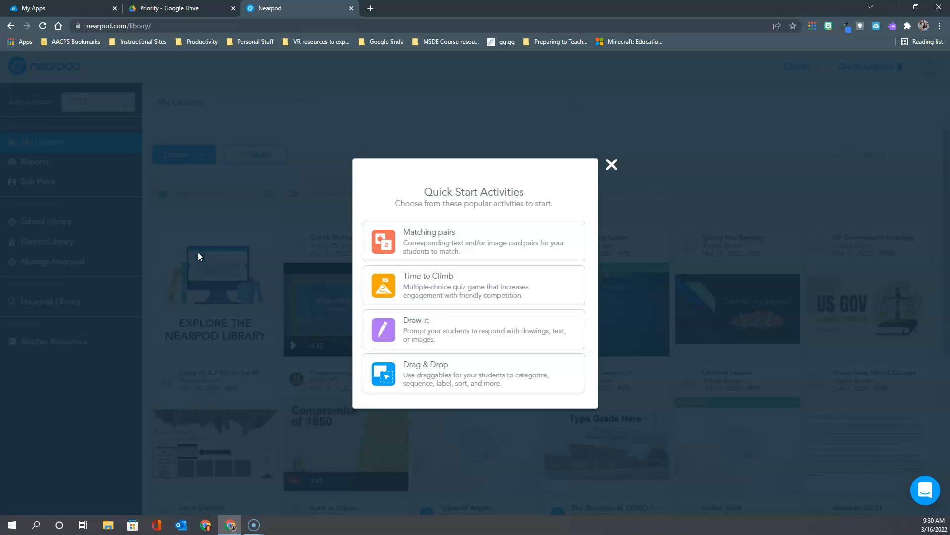
pyautogui.click(464, 289)
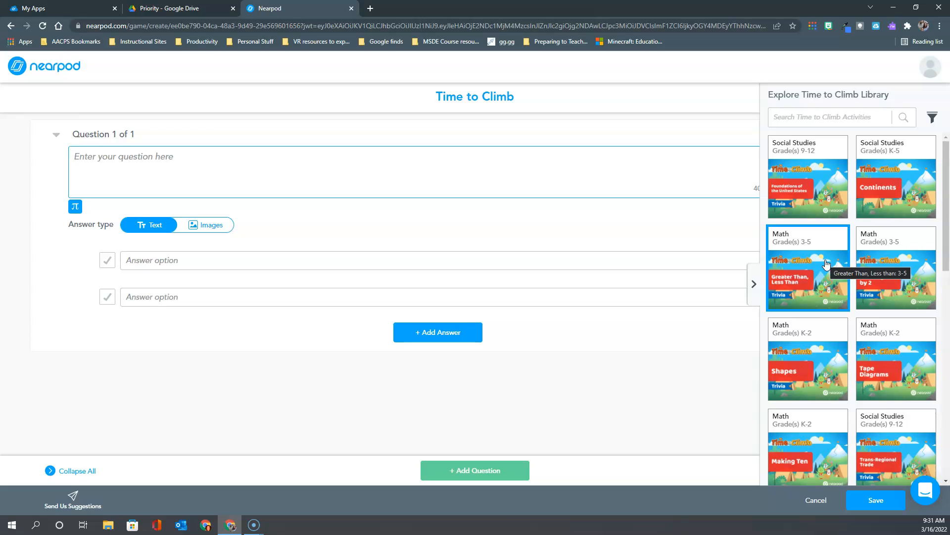
pyautogui.scroll(-4, 826, 264)
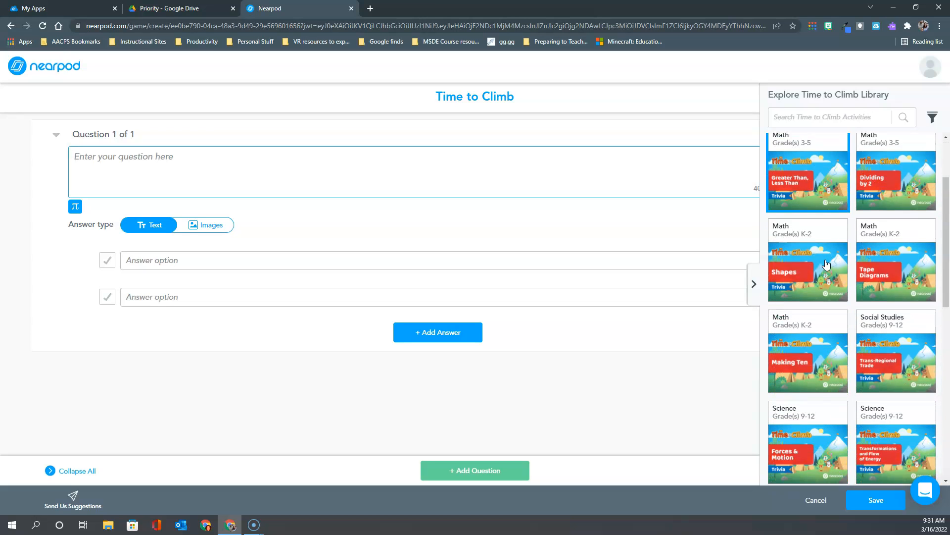
pyautogui.scroll(-5, 826, 264)
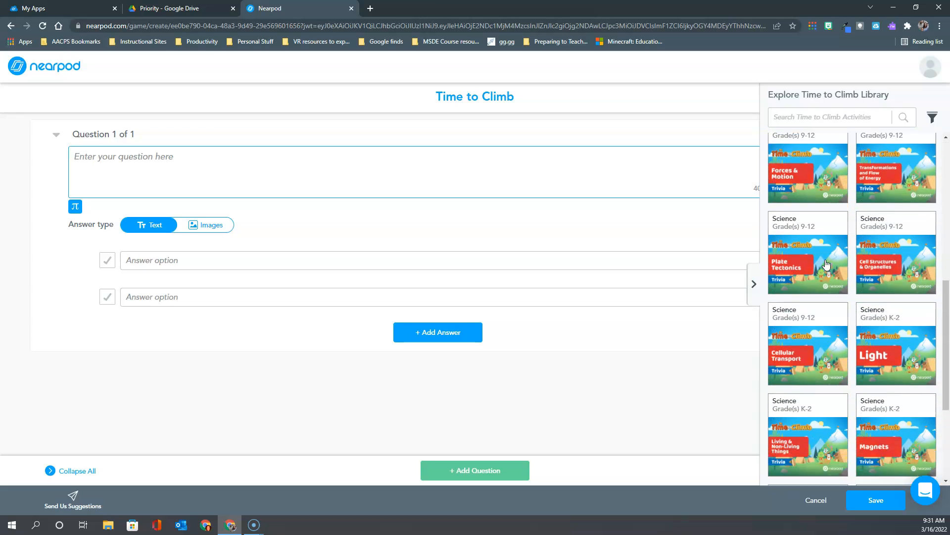
pyautogui.scroll(5, 825, 264)
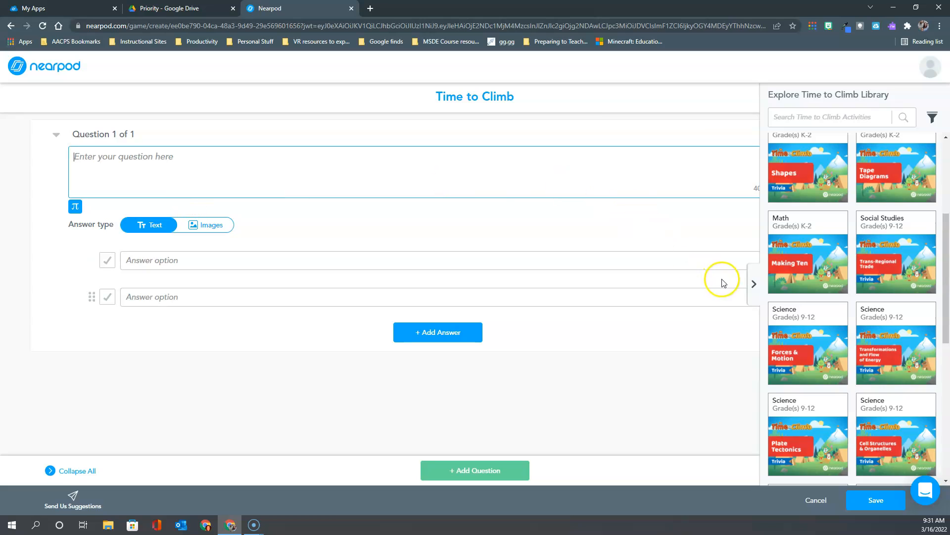
pyautogui.click(752, 285)
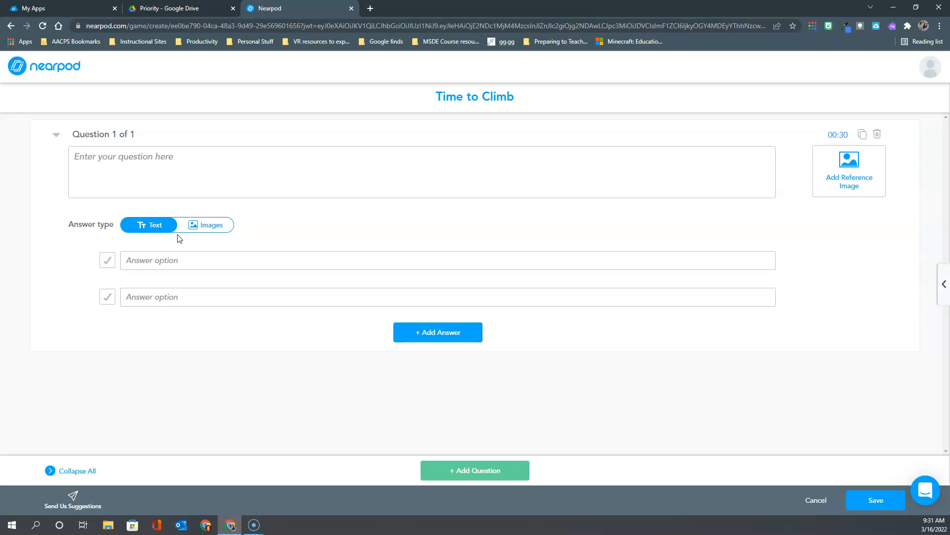
# - Enter the question "My neighbors are painting ________ back porch." and keep its answer type as Text
pyautogui.click(110, 168)
pyautogui.write('My neighbors are painting ________ back porch.')
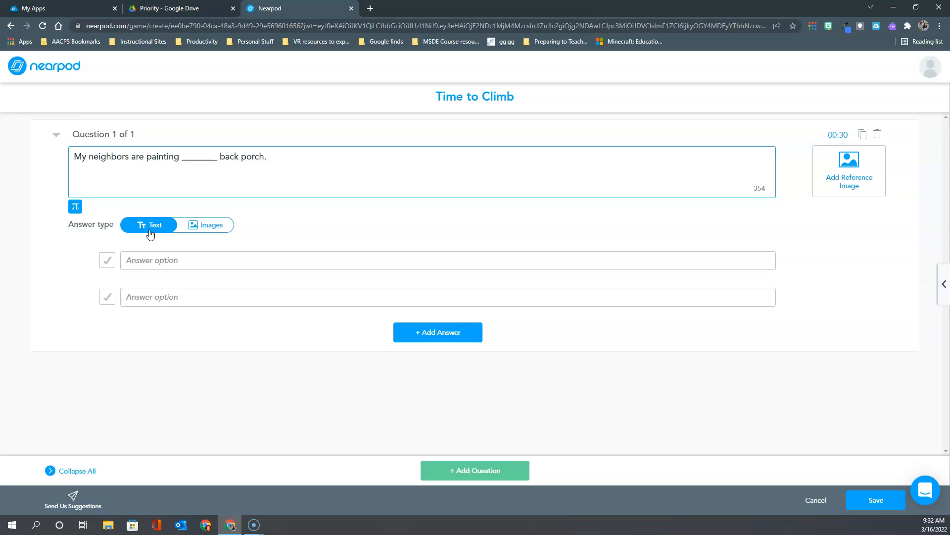
pyautogui.click(221, 227)
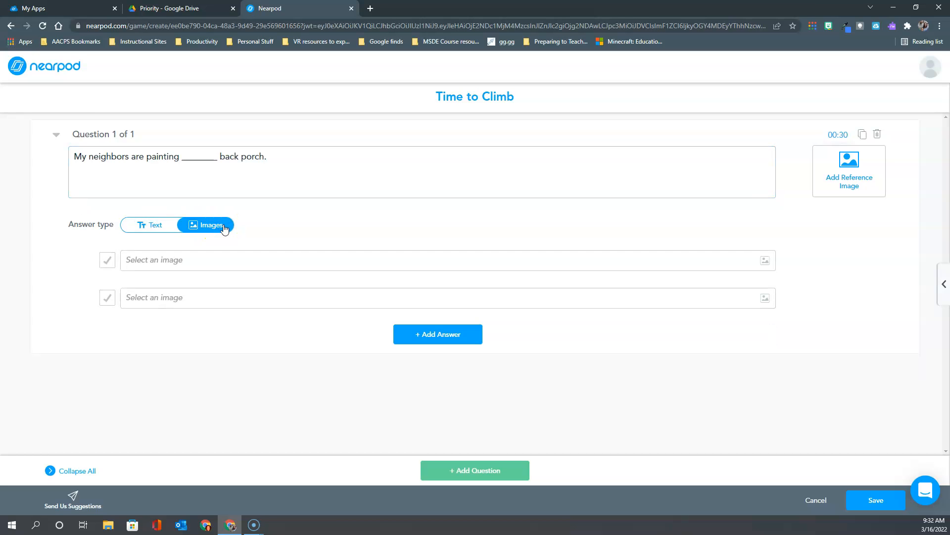
pyautogui.click(151, 227)
# - Add a third answer option, fill in "there", "their" and "they're", and mark "their" as the correct answer
pyautogui.click(431, 338)
pyautogui.click(432, 337)
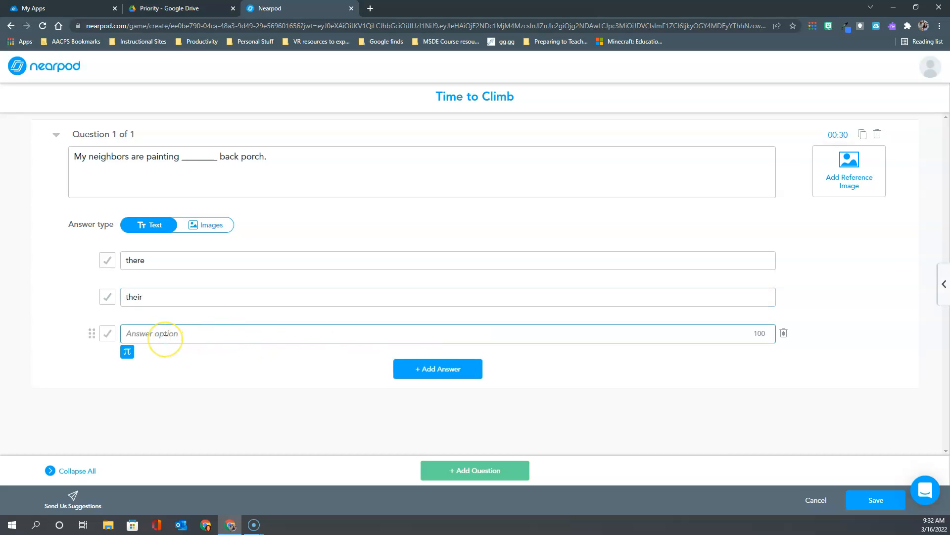
pyautogui.write("they're")
pyautogui.click(107, 298)
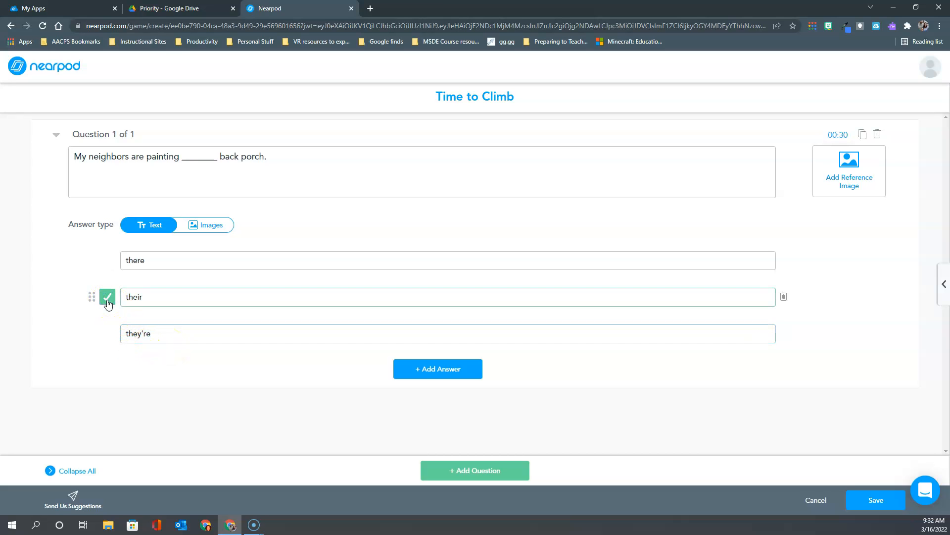
# - Try marking "they're" as an additional correct answer and unmark it again
pyautogui.click(106, 333)
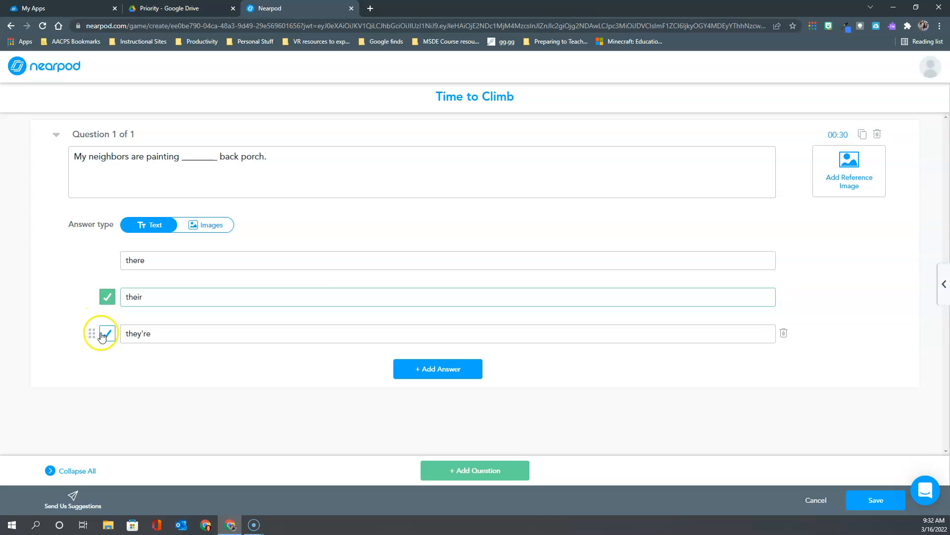
pyautogui.click(106, 337)
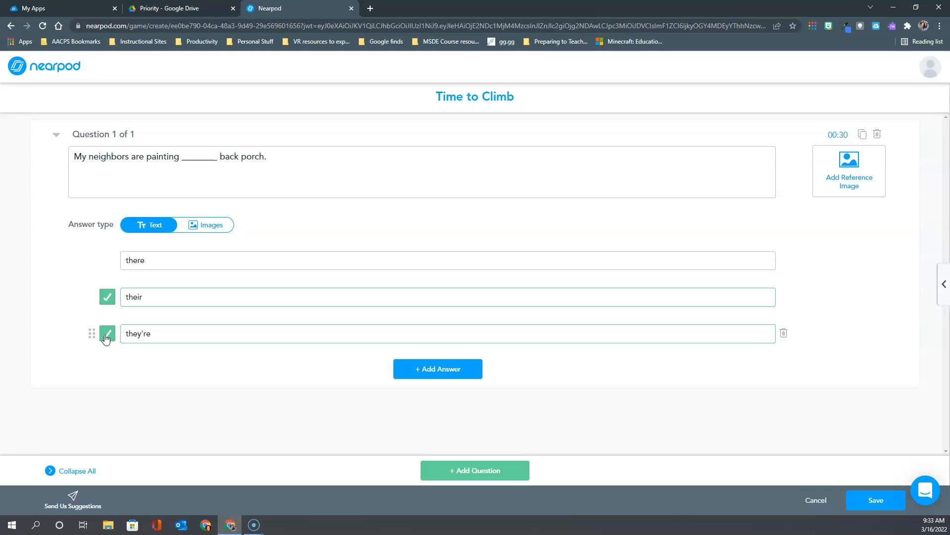
pyautogui.click(106, 338)
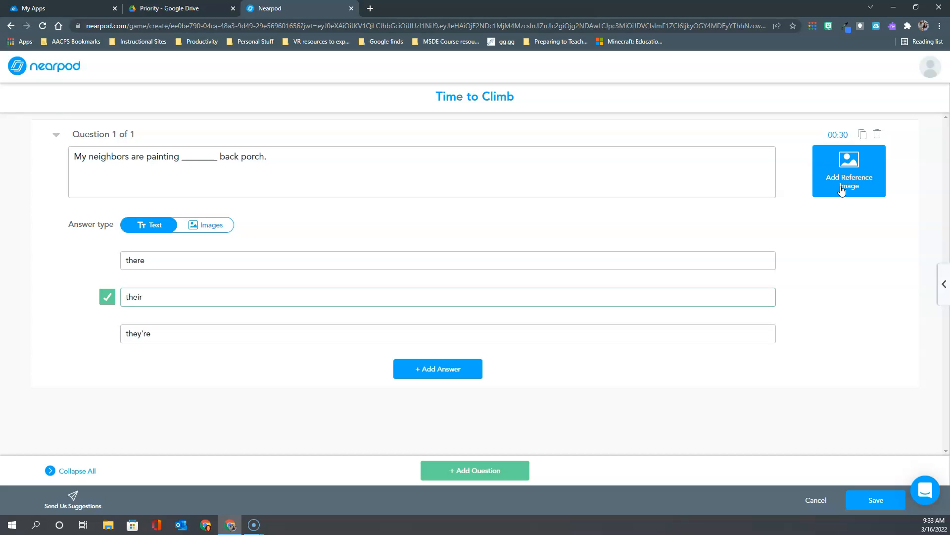
# - Confirm the first question's activity timer at 00 minutes and 30 seconds
pyautogui.click(57, 136)
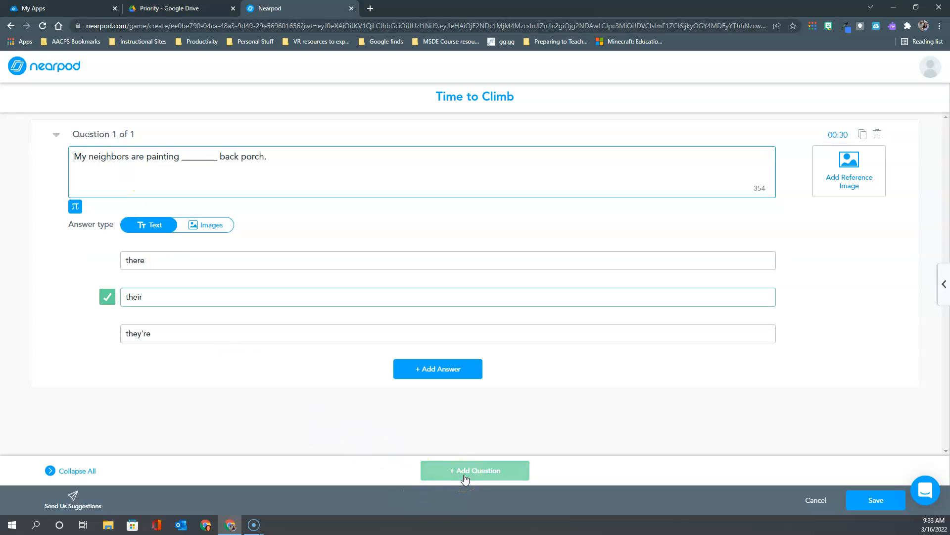
pyautogui.click(841, 139)
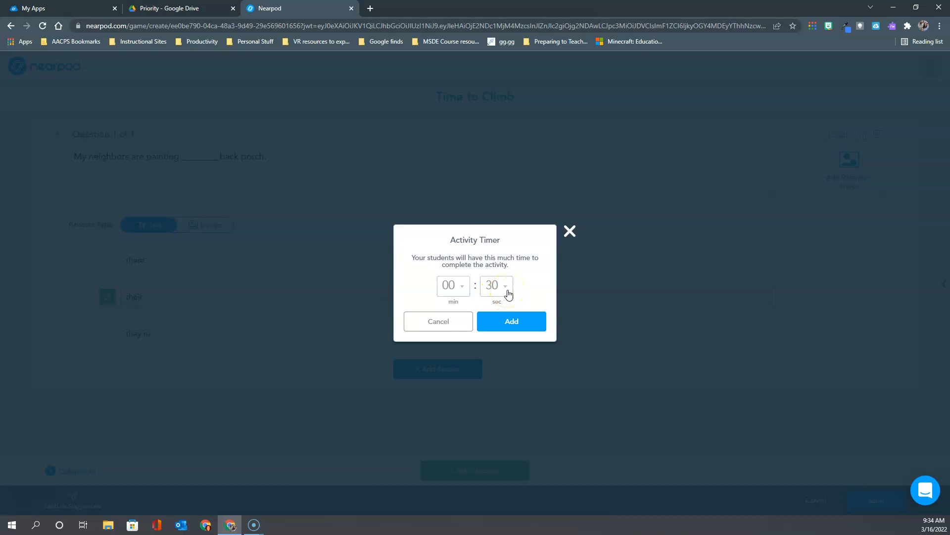
pyautogui.click(507, 321)
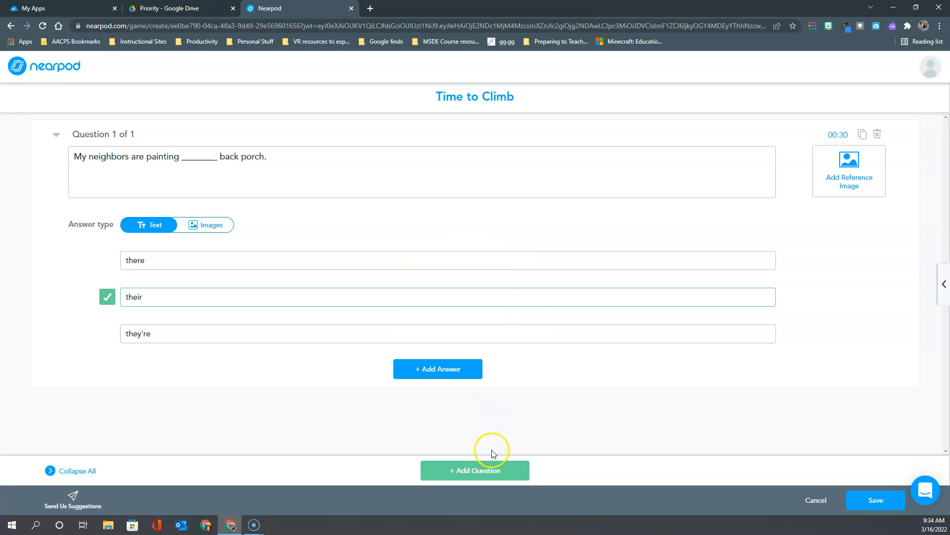
# - Add the question "Is that _______ backpack?" with answers "your" (marked correct) and "you're", and save the activity
pyautogui.click(475, 472)
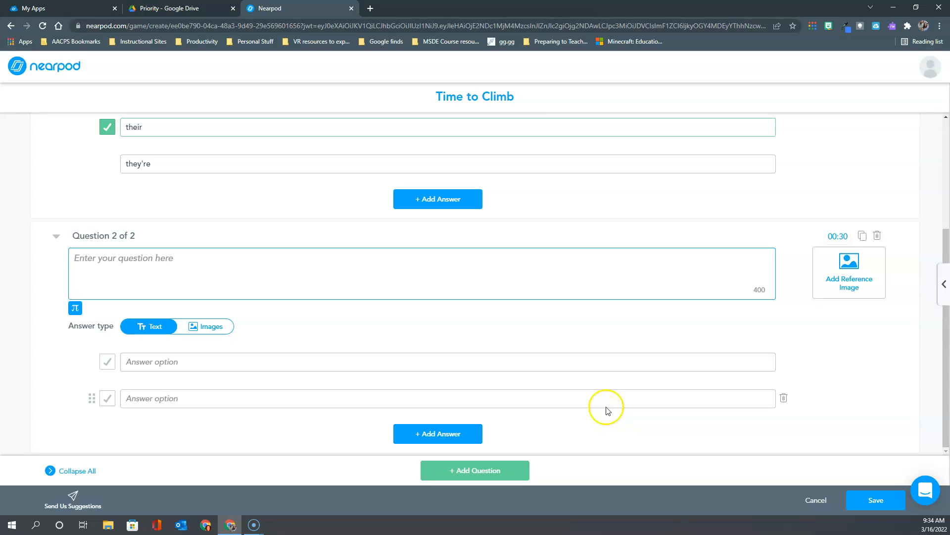
pyautogui.click(112, 365)
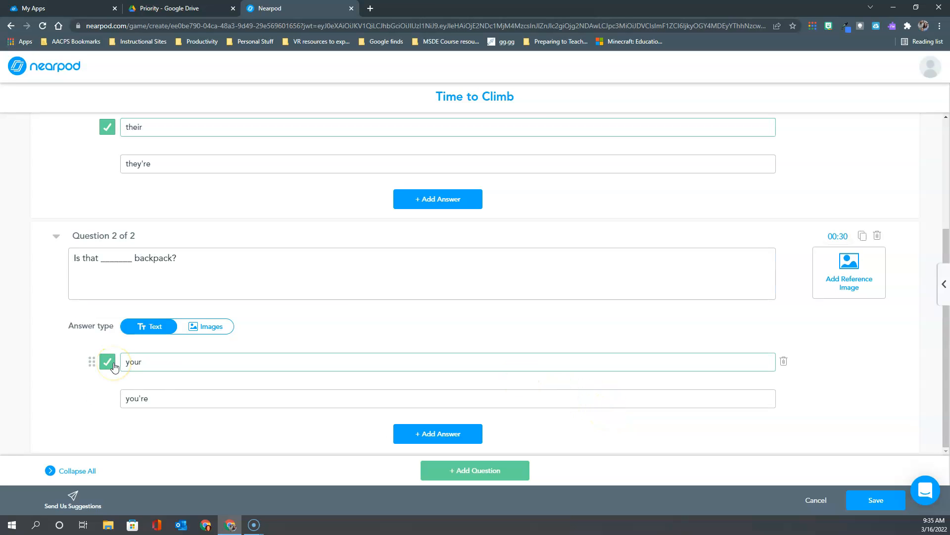
pyautogui.click(865, 508)
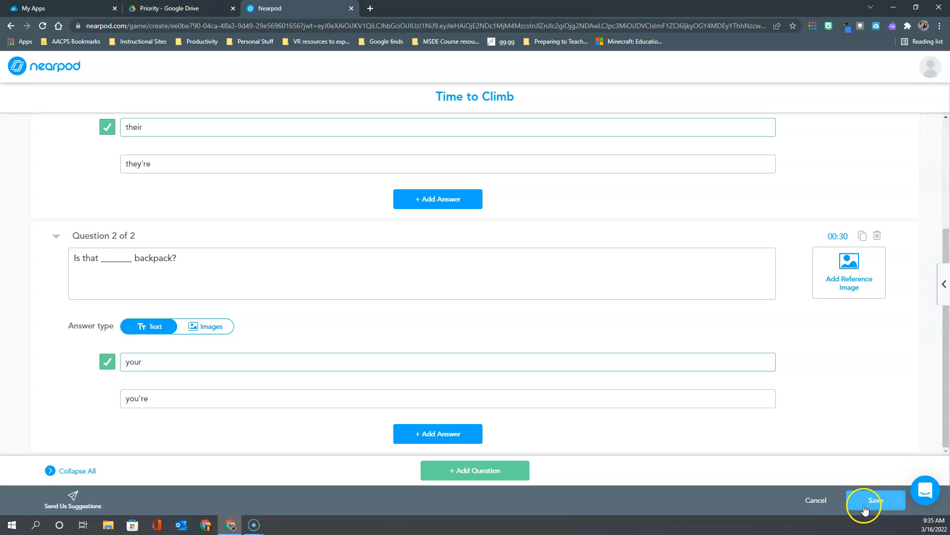
pyautogui.click(873, 500)
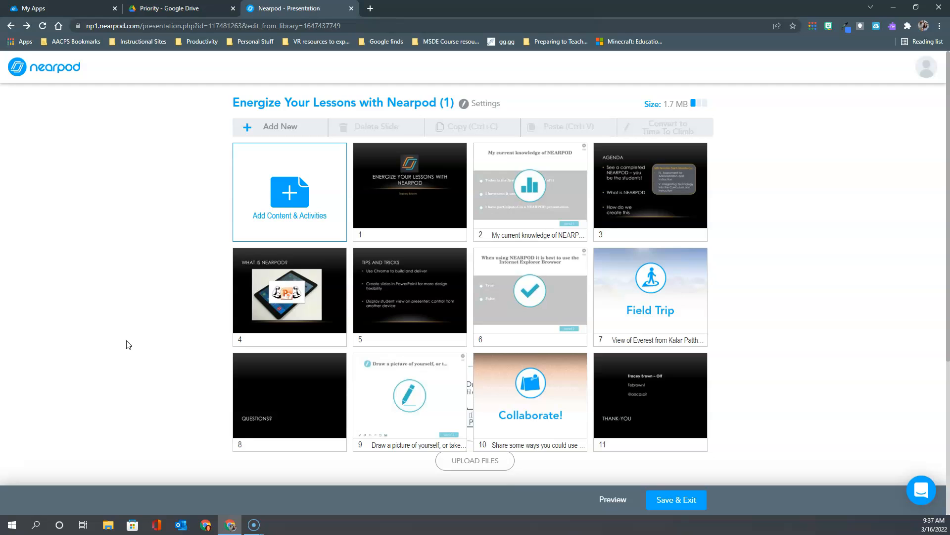
# - Convert the quiz on slide 6 to a Time to Climb activity without keeping a copy of the original slide
pyautogui.click(527, 311)
pyautogui.click(529, 299)
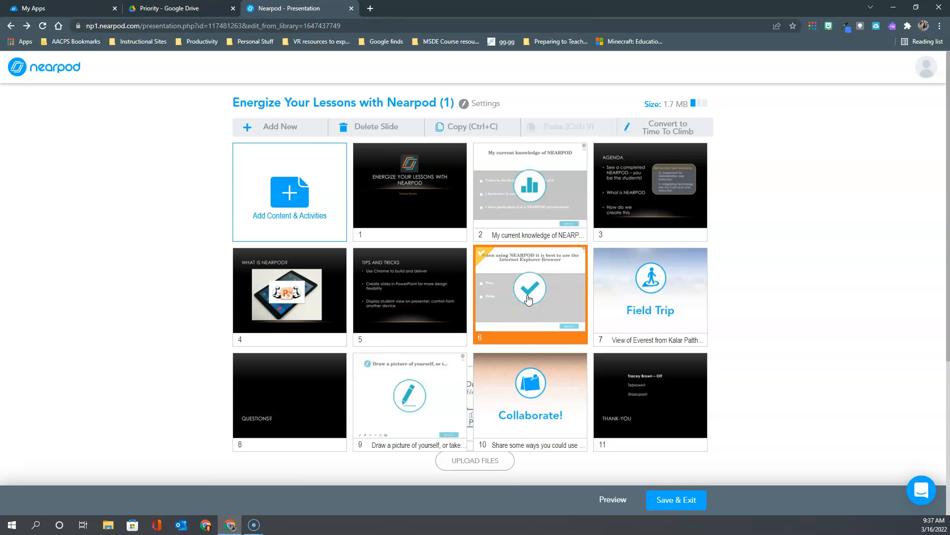
pyautogui.click(665, 136)
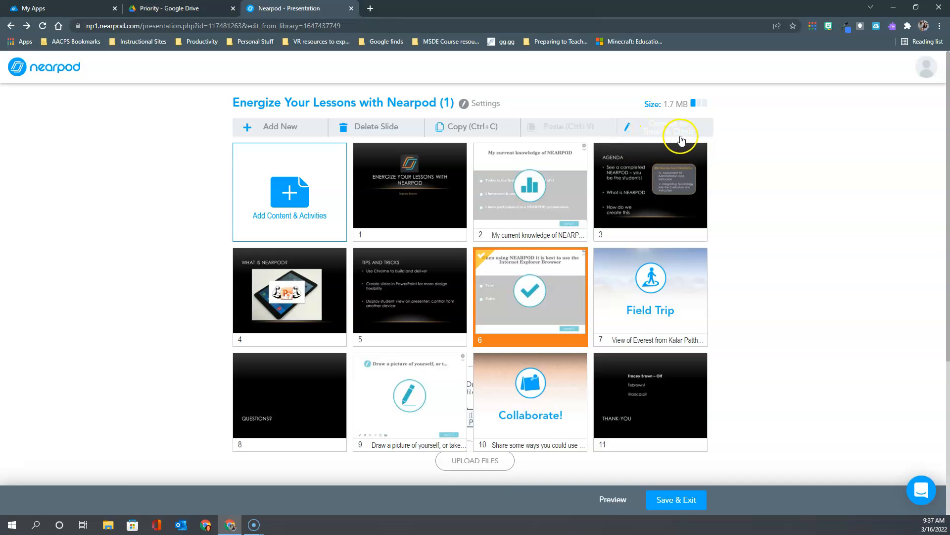
pyautogui.click(670, 134)
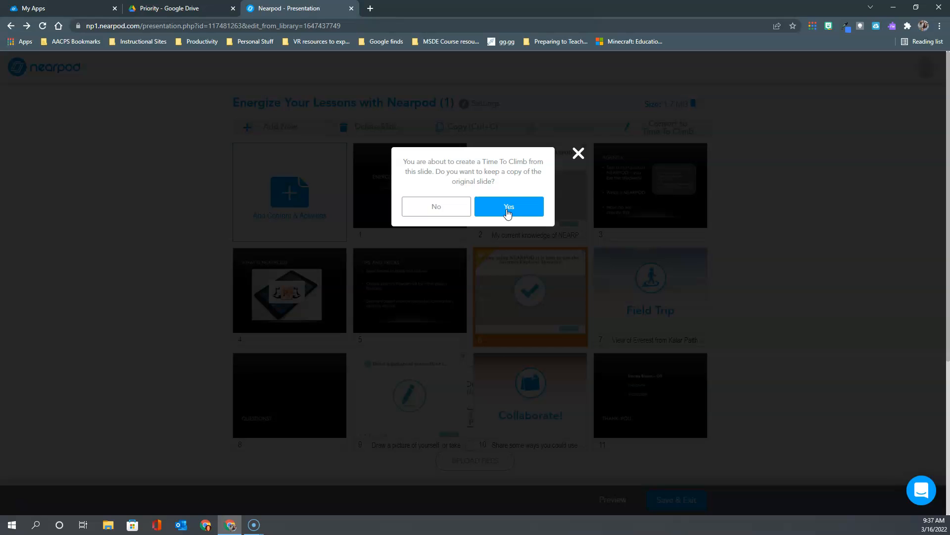
pyautogui.click(429, 214)
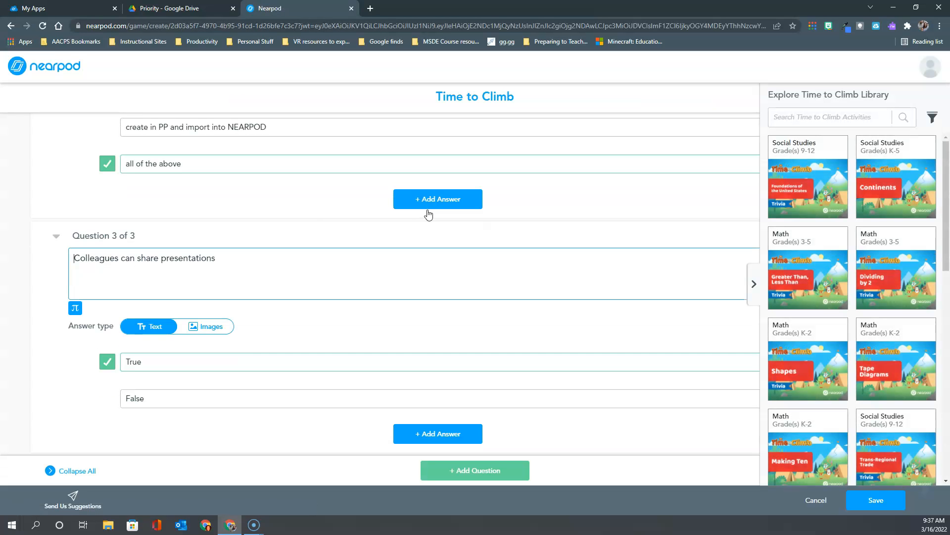
# - Hide the activity library, review the converted Time to Climb questions, and save the activity
pyautogui.click(754, 284)
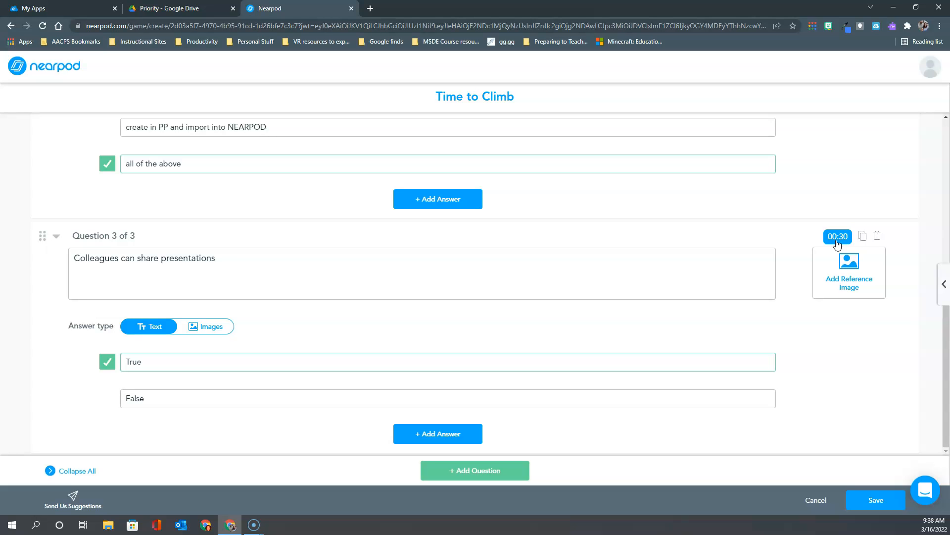
pyautogui.scroll(8, 837, 244)
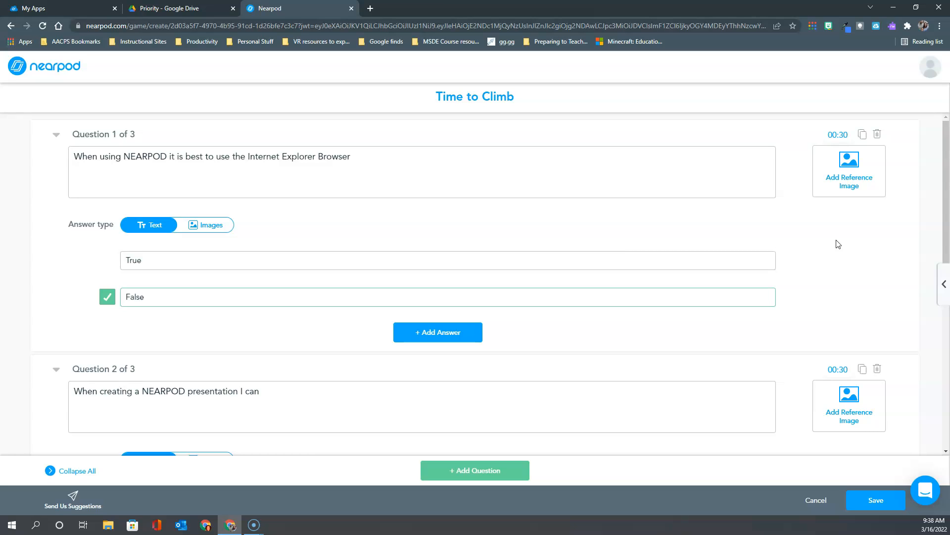
pyautogui.click(872, 504)
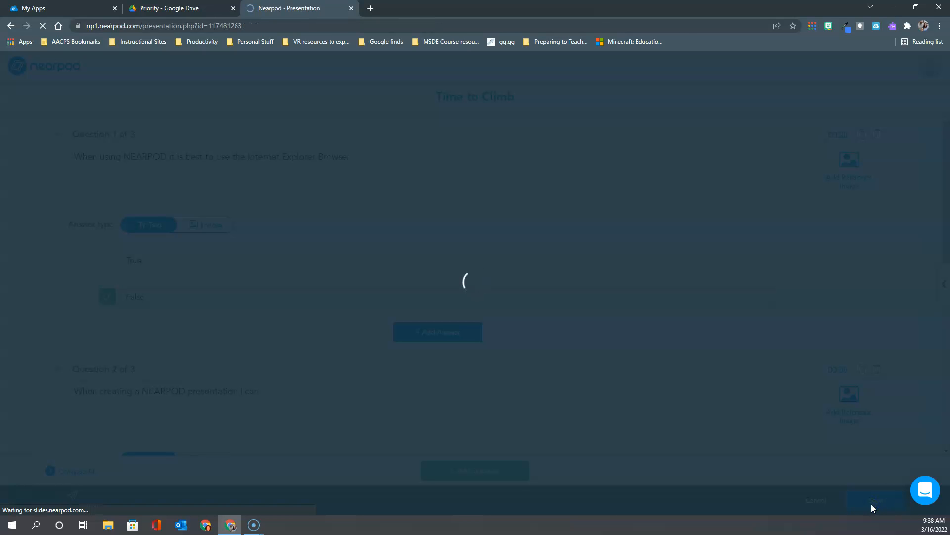